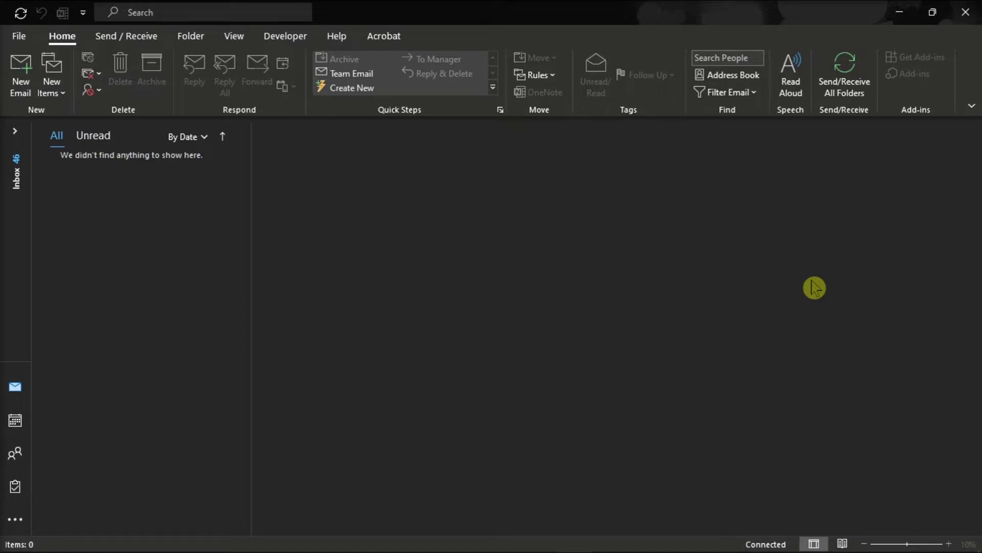
- Show Outlook's Account Information page, then view the AutoReply02.png reference screenshot
{"action": "left_click", "coordinate": [28, 38]}
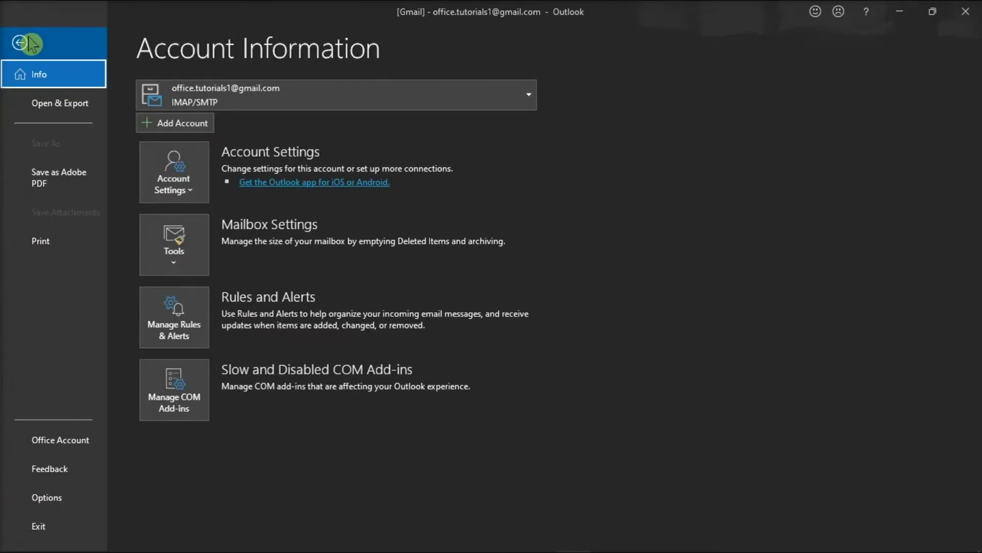
{"action": "mouse_move", "coordinate": [642, 548]}
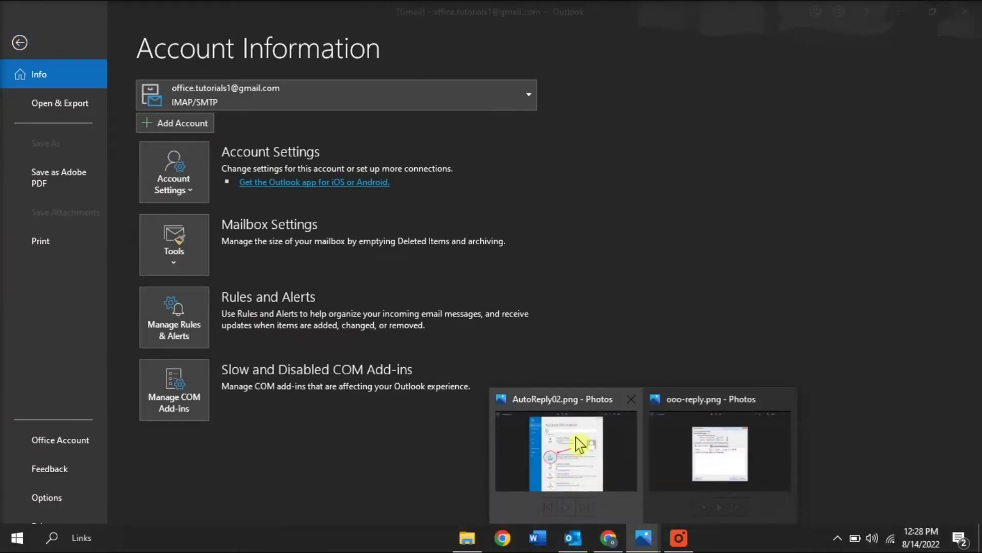
{"action": "left_click", "coordinate": [575, 439]}
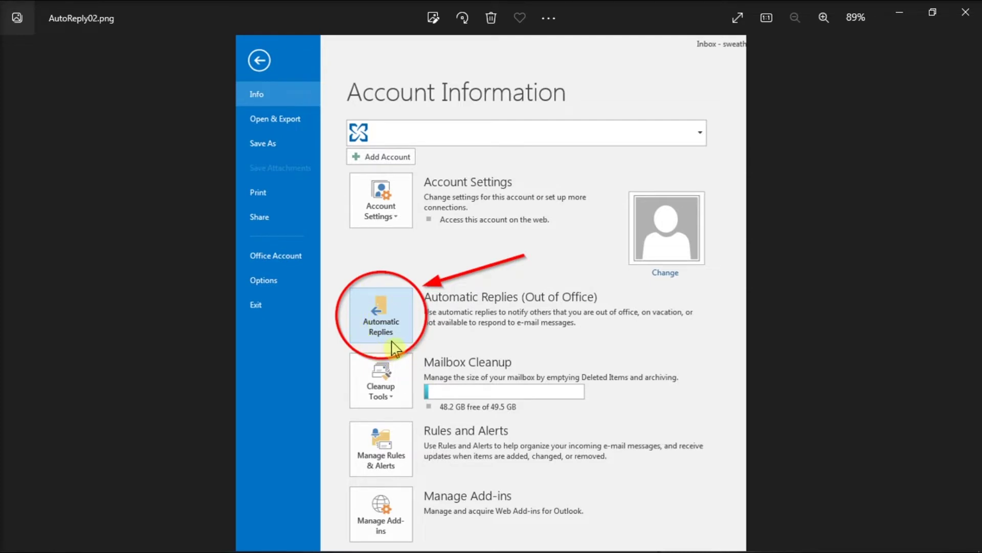
- Preview the ooo-reply.png reference screenshot in Photos
{"action": "mouse_move", "coordinate": [635, 551]}
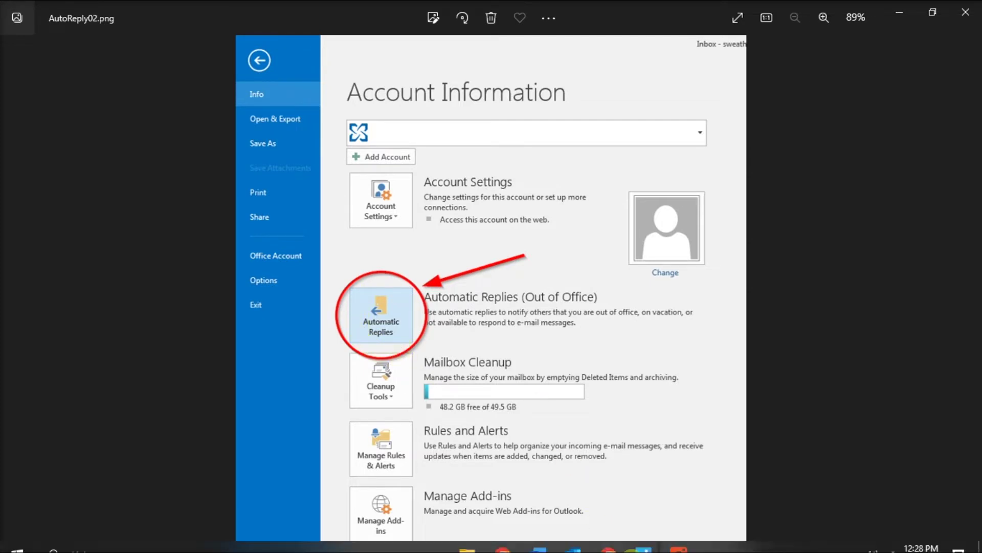
{"action": "left_click", "coordinate": [699, 466]}
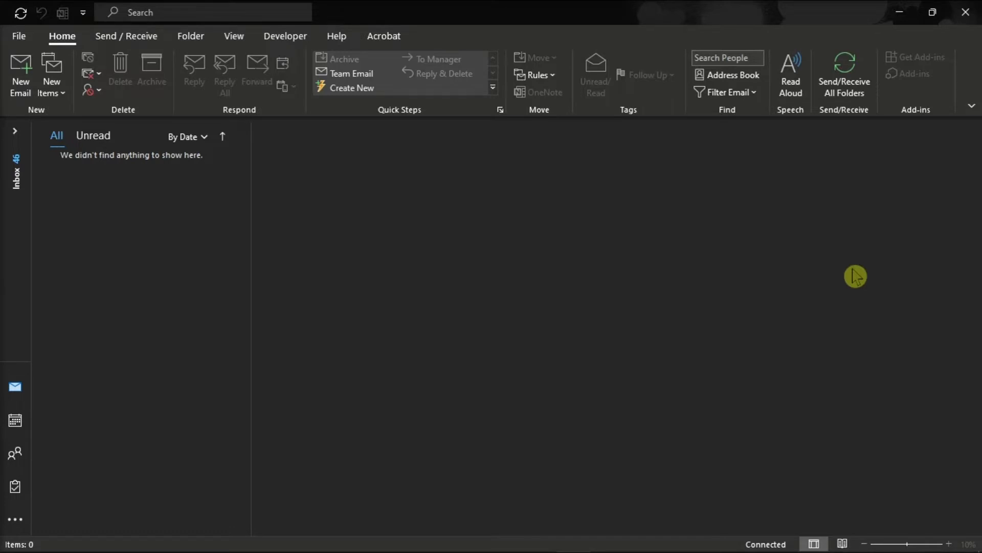
- Create a new email with the pasted out-of-office reply text as its body, removing the extra space after 'If'
{"action": "left_click", "coordinate": [24, 83]}
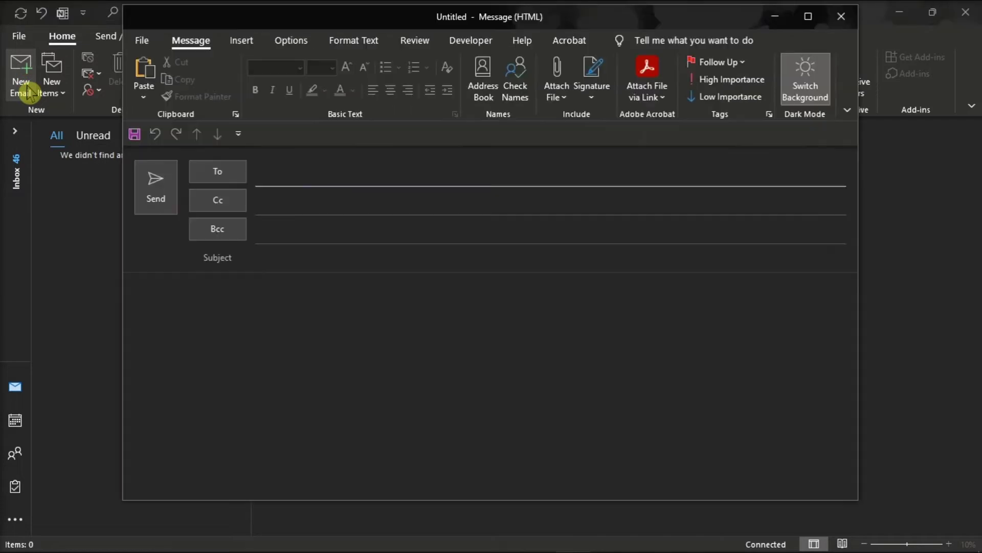
{"action": "left_click", "coordinate": [345, 316]}
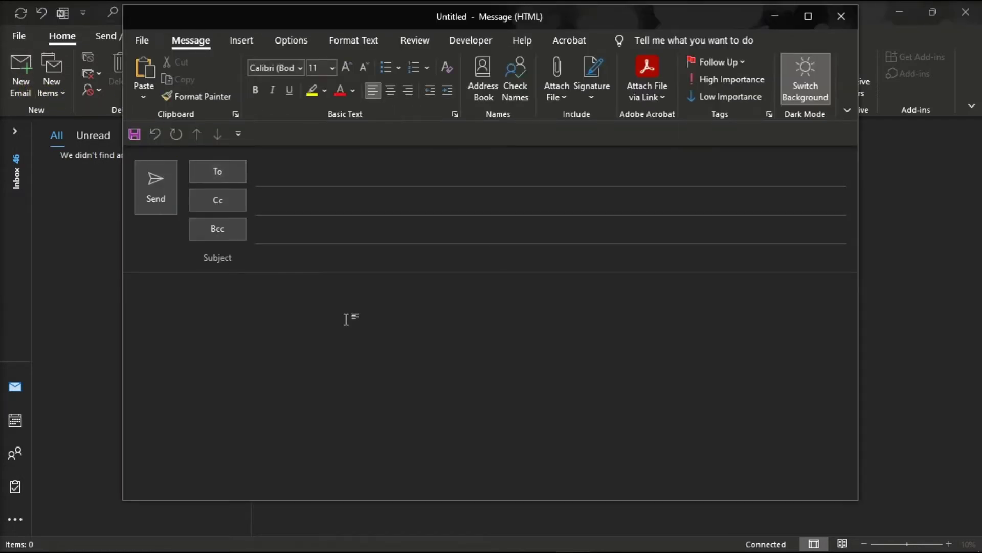
{"action": "key", "text": "ctrl+v"}
{"action": "left_click", "coordinate": [327, 346]}
{"action": "key", "text": "BackSpace"}
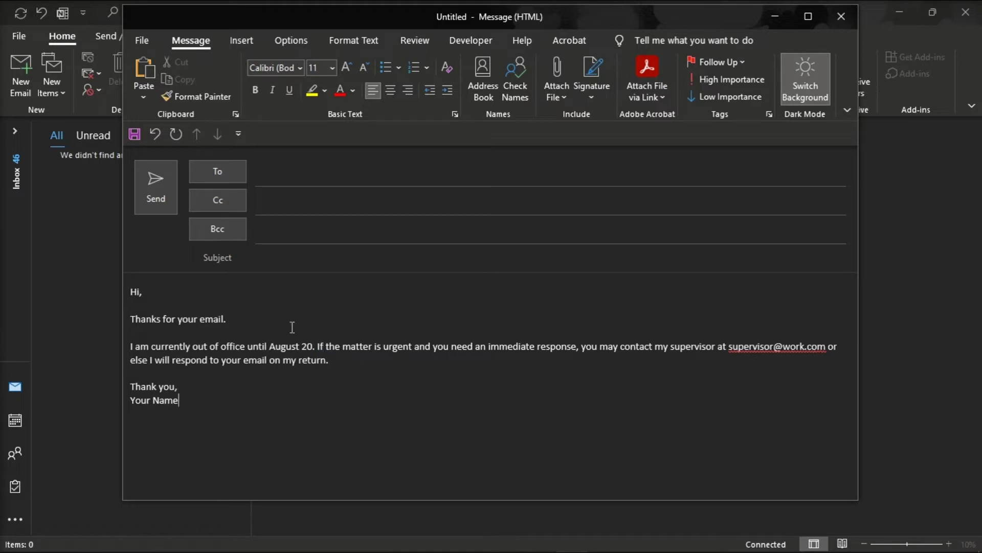
{"action": "left_click", "coordinate": [141, 40]}
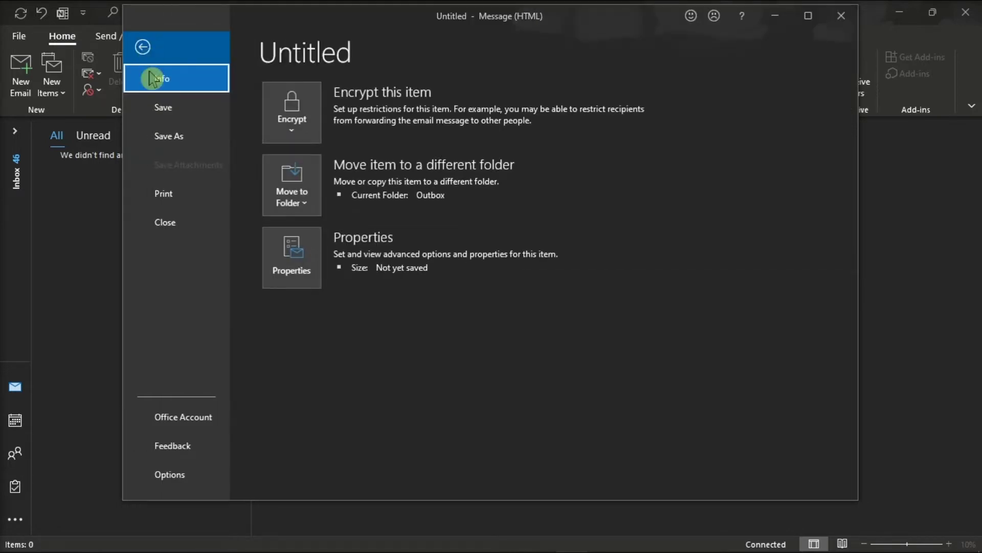
- Save the draft as Outlook template 'Out of Office Message.oft', then discard the draft
{"action": "left_click", "coordinate": [160, 149]}
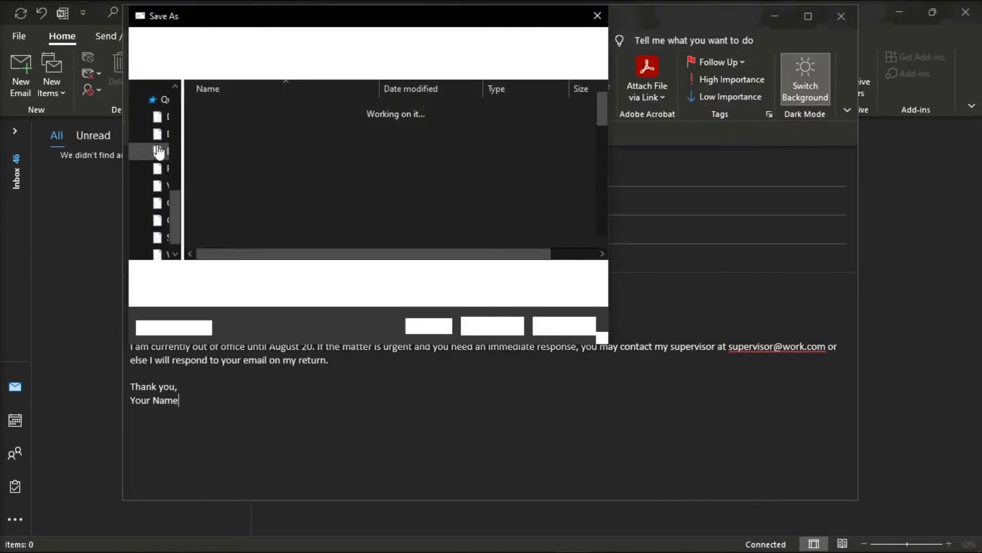
{"action": "key", "text": "BackSpace"}
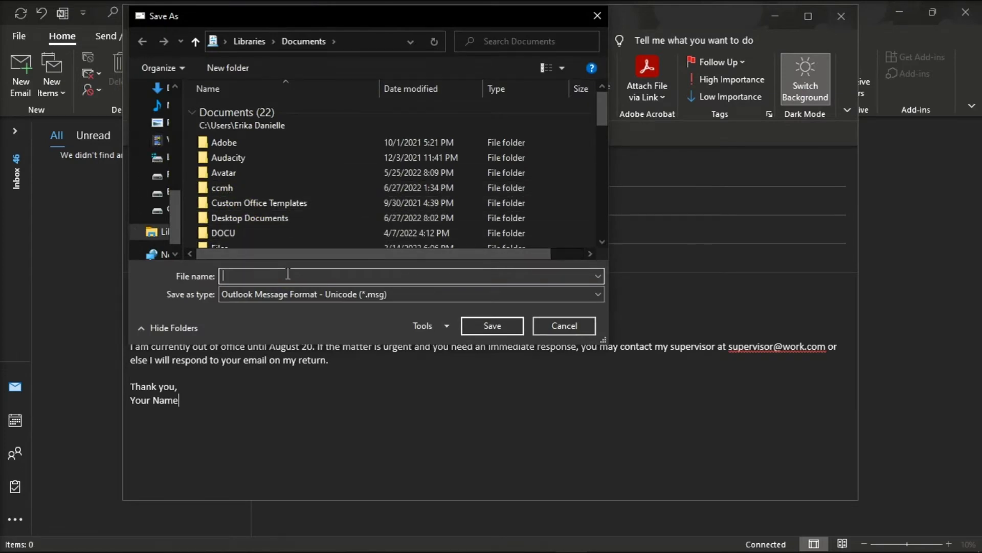
{"action": "type", "text": "Out of Office Message"}
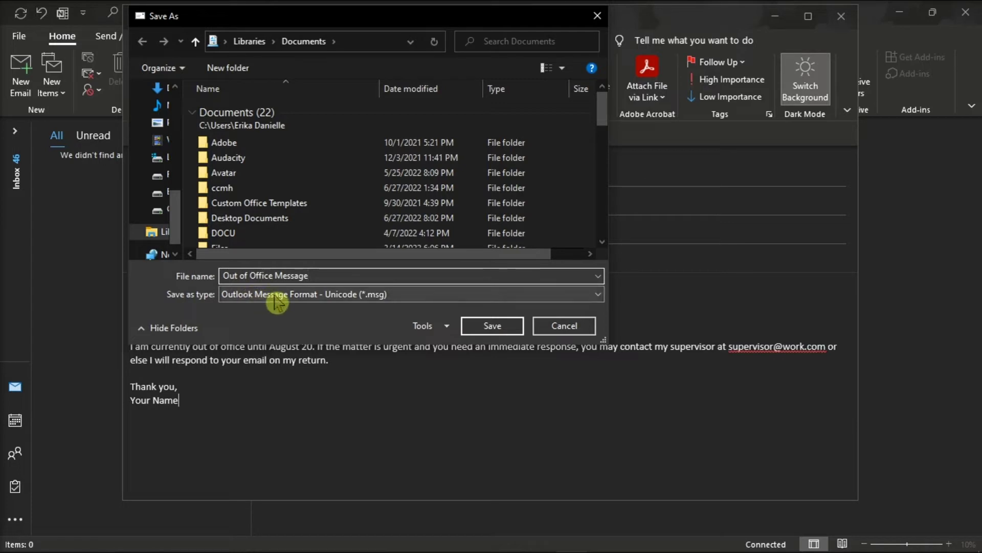
{"action": "left_click", "coordinate": [359, 295]}
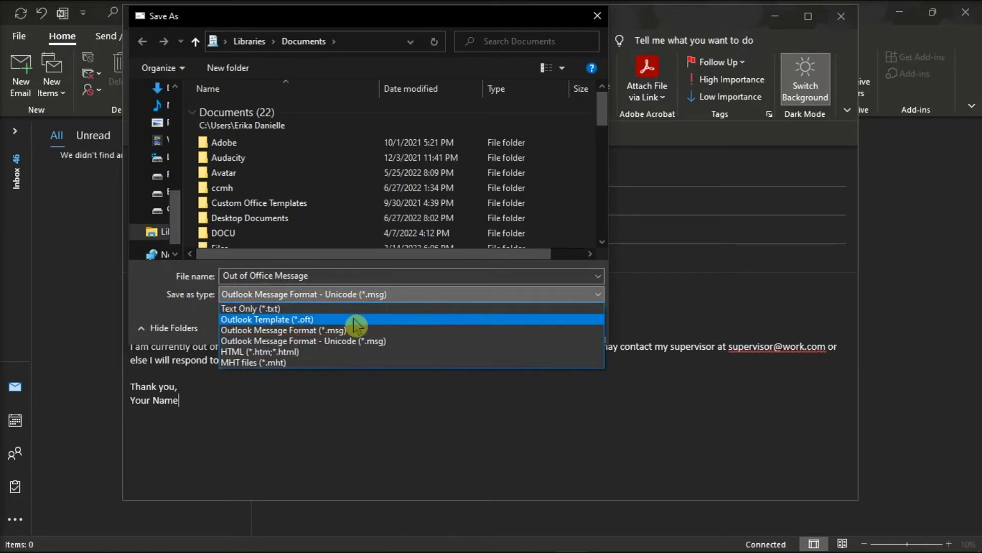
{"action": "left_click", "coordinate": [356, 319]}
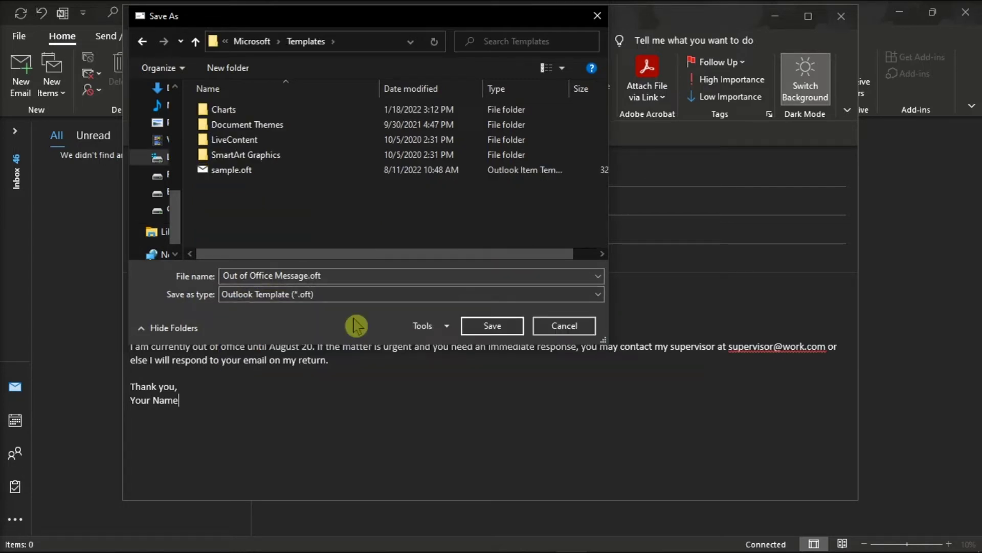
{"action": "left_click", "coordinate": [492, 325]}
{"action": "left_click", "coordinate": [841, 15]}
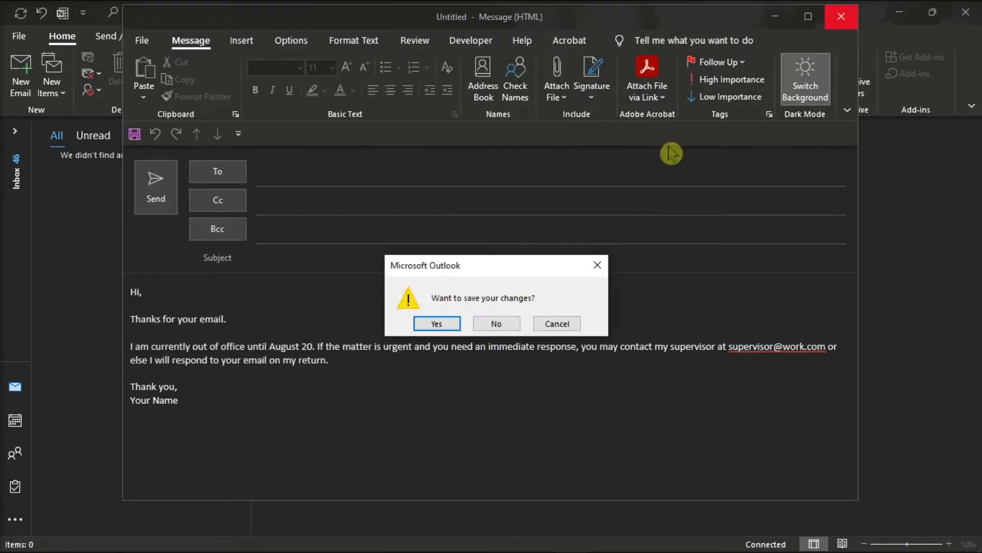
{"action": "left_click", "coordinate": [497, 326]}
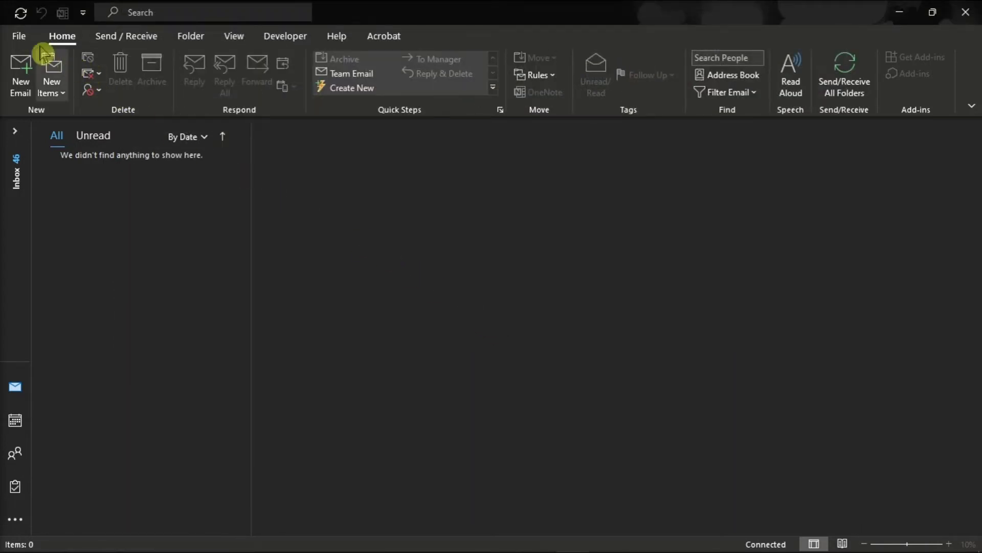
- In Manage Rules & Alerts, start a blank rule applied to messages you receive
{"action": "left_click", "coordinate": [19, 36]}
{"action": "left_click", "coordinate": [189, 321]}
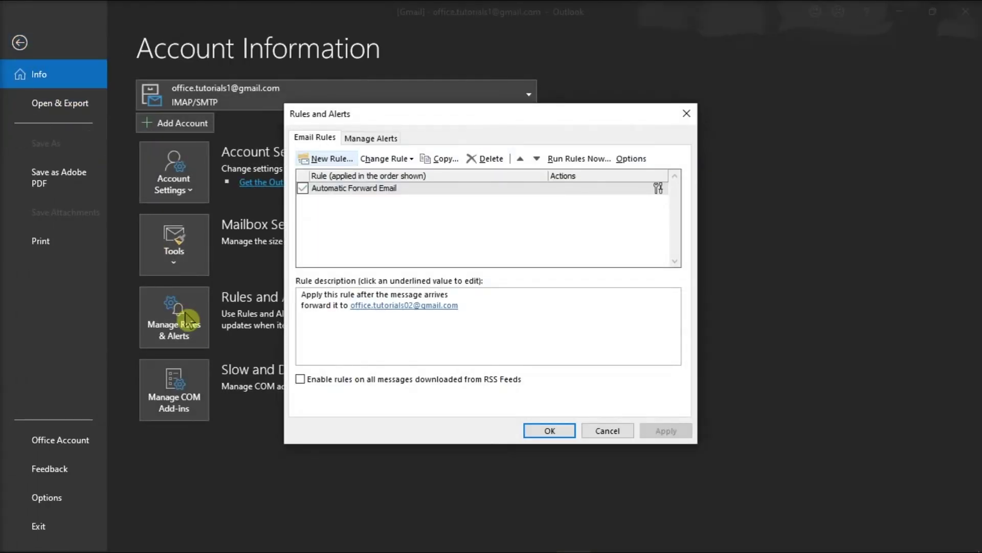
{"action": "left_click", "coordinate": [323, 159]}
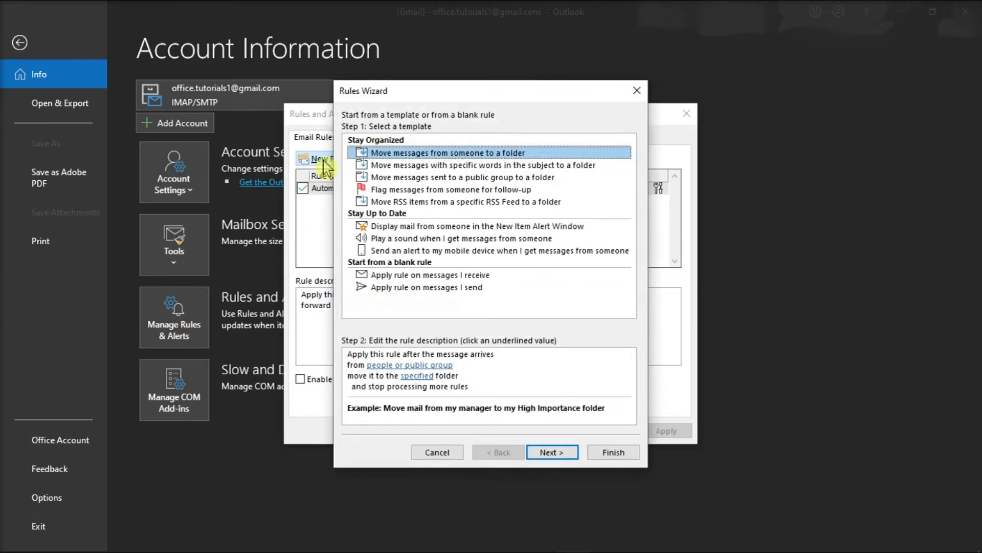
{"action": "left_click", "coordinate": [411, 276]}
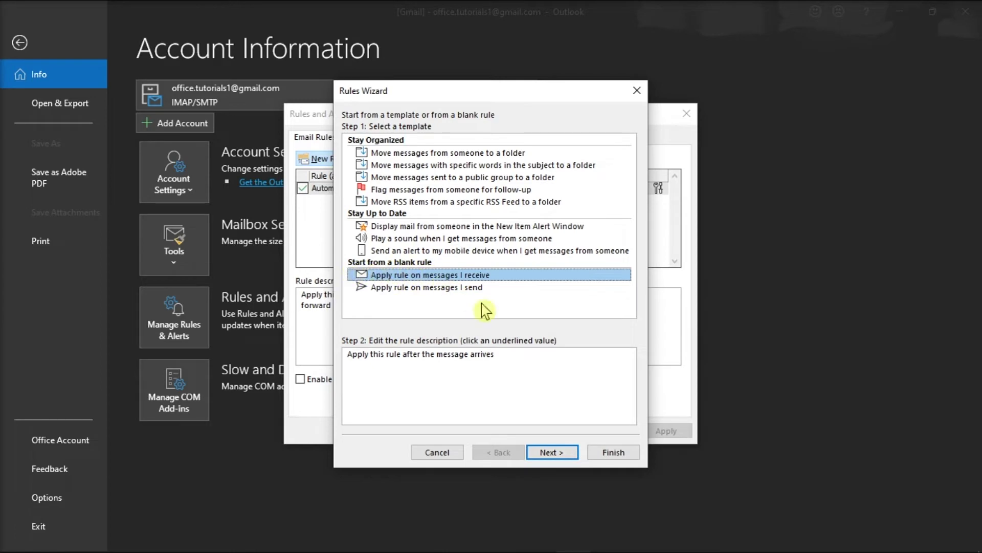
{"action": "left_click", "coordinate": [554, 453]}
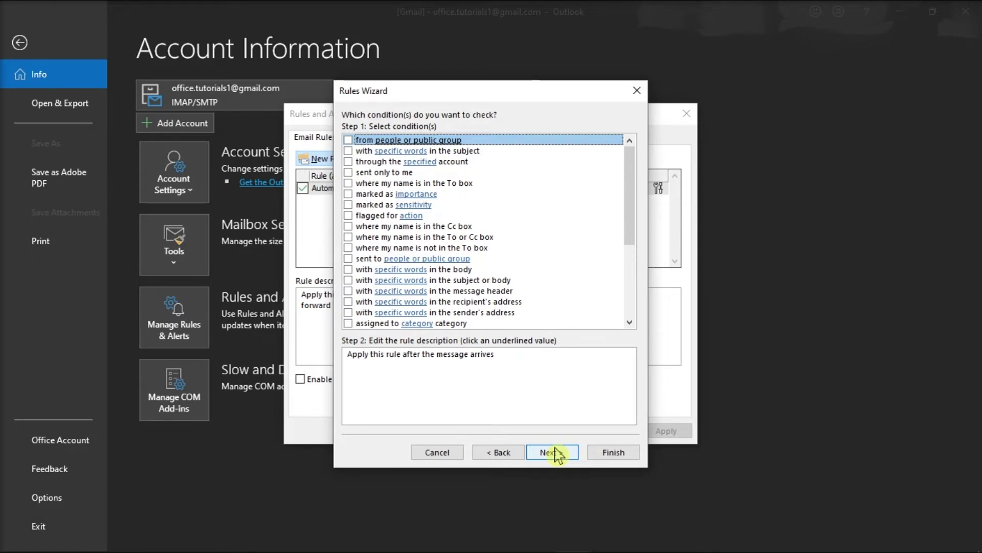
- Apply the rule to every received message with the action 'reply using a specific template'
{"action": "left_click", "coordinate": [552, 452]}
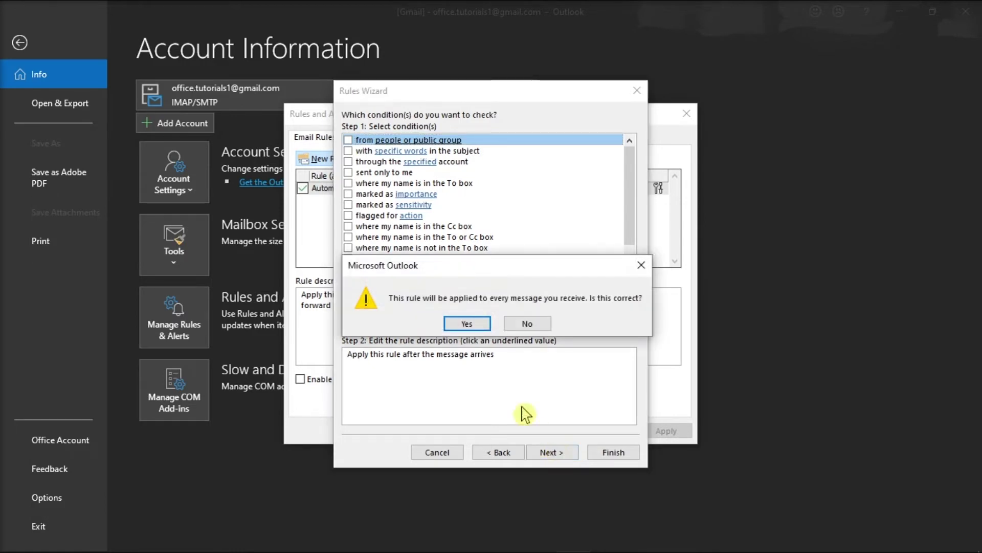
{"action": "left_click", "coordinate": [467, 324]}
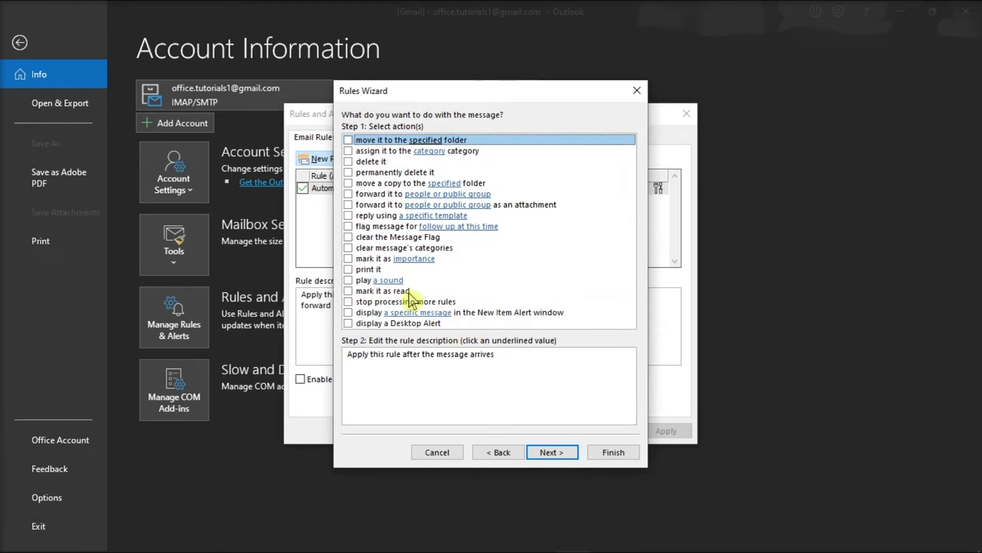
{"action": "left_click", "coordinate": [348, 216]}
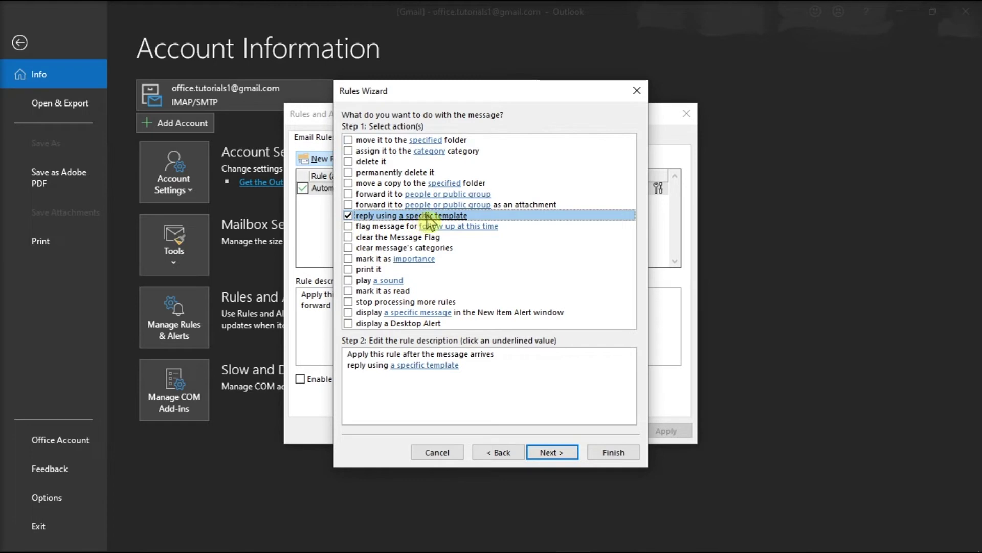
{"action": "left_click", "coordinate": [433, 366]}
{"action": "left_click", "coordinate": [435, 368]}
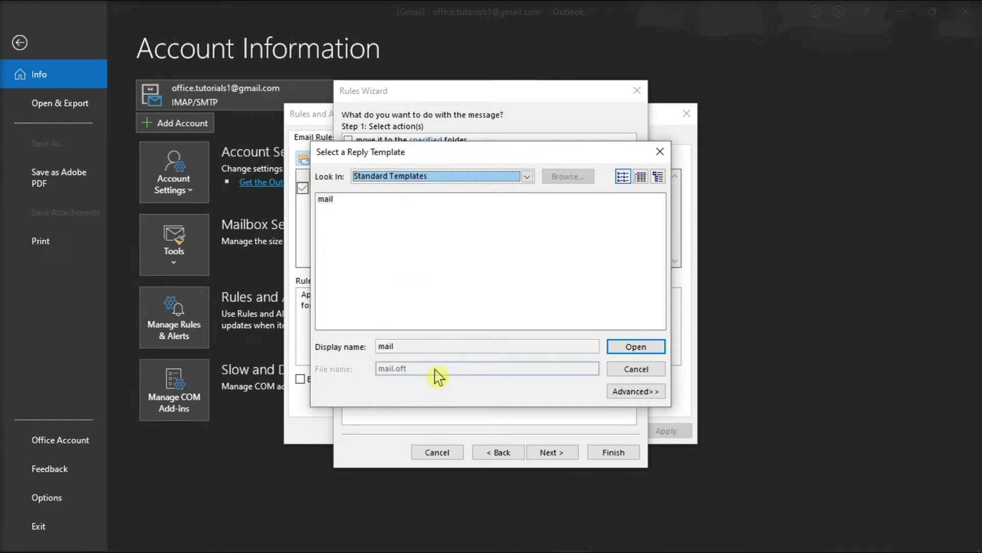
- Choose the Out of Office Message template from User Templates in File System
{"action": "left_click", "coordinate": [429, 179]}
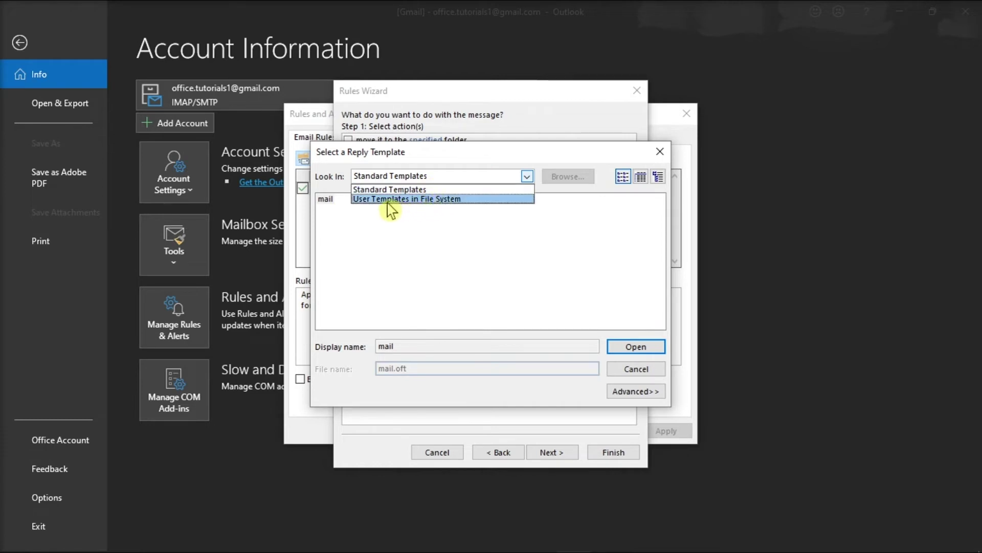
{"action": "left_click", "coordinate": [474, 199]}
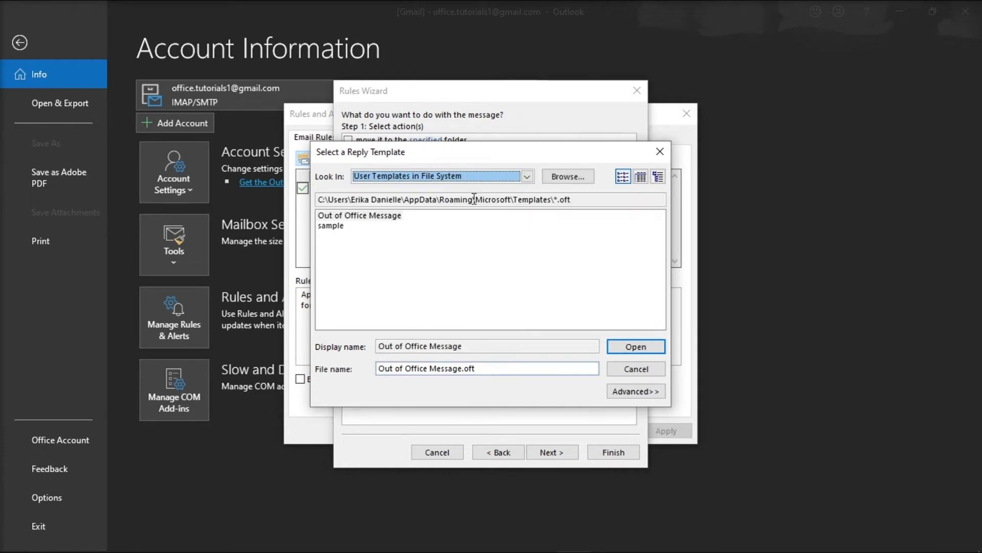
{"action": "left_click", "coordinate": [388, 217]}
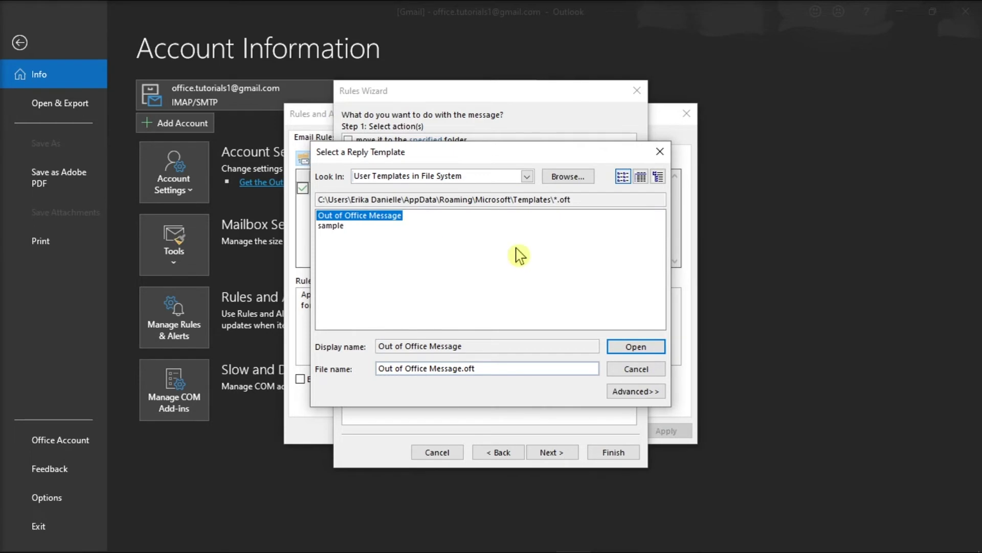
{"action": "left_click", "coordinate": [632, 347]}
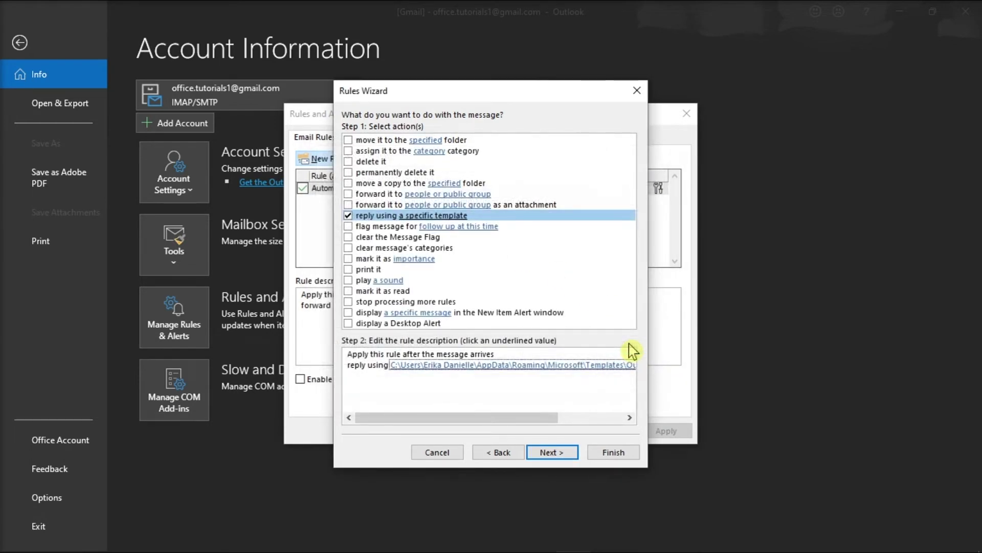
{"action": "left_click", "coordinate": [563, 452]}
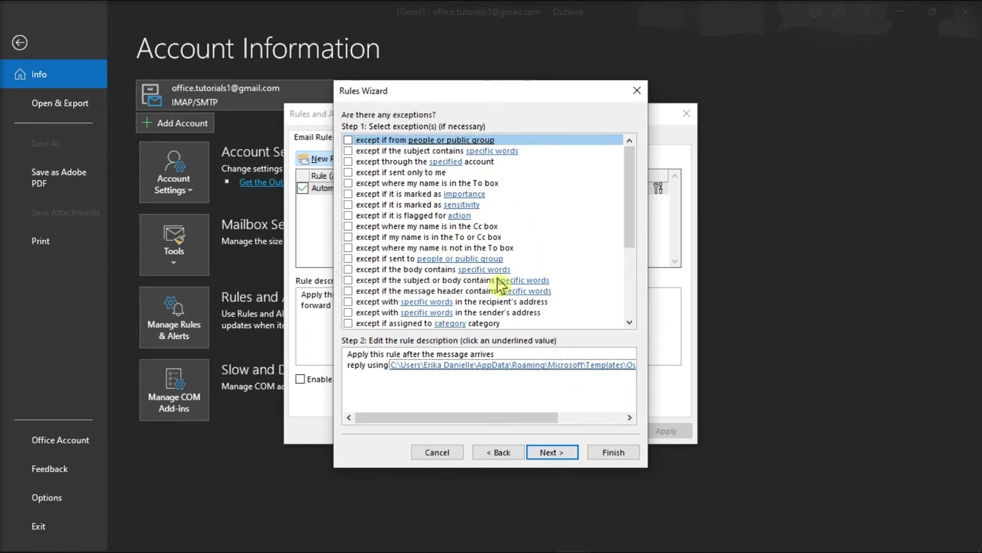
- Skip exceptions, name the rule 'Out of Office Message', keep it turned on, and finish
{"action": "scroll", "coordinate": [498, 282], "scroll_direction": "down", "scroll_amount": 4}
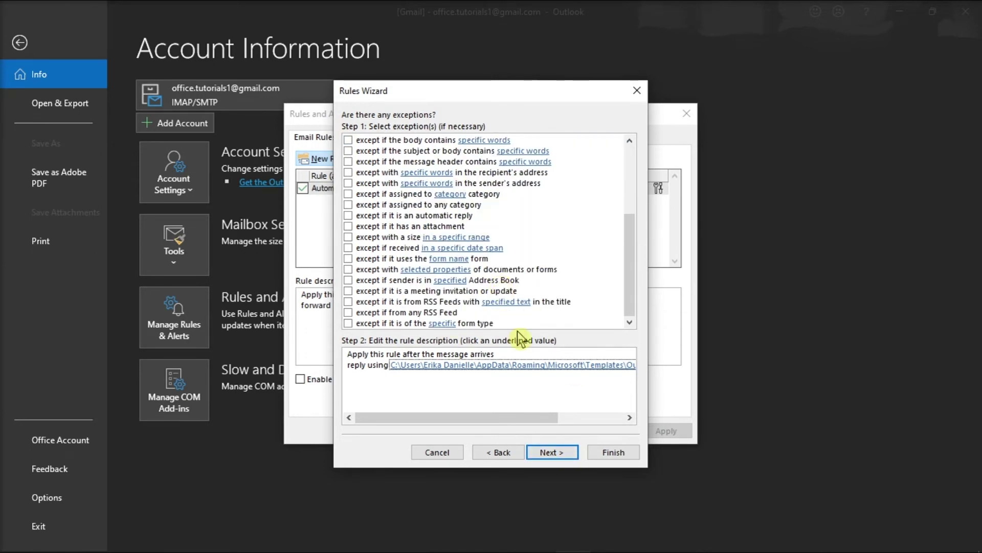
{"action": "left_click", "coordinate": [547, 456]}
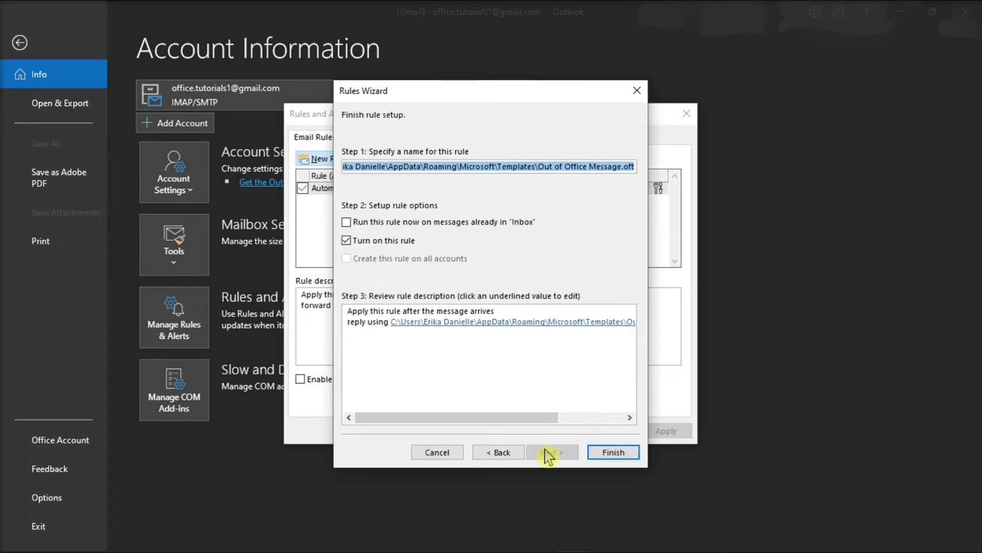
{"action": "left_click", "coordinate": [468, 170]}
{"action": "key", "text": "ctrl+a"}
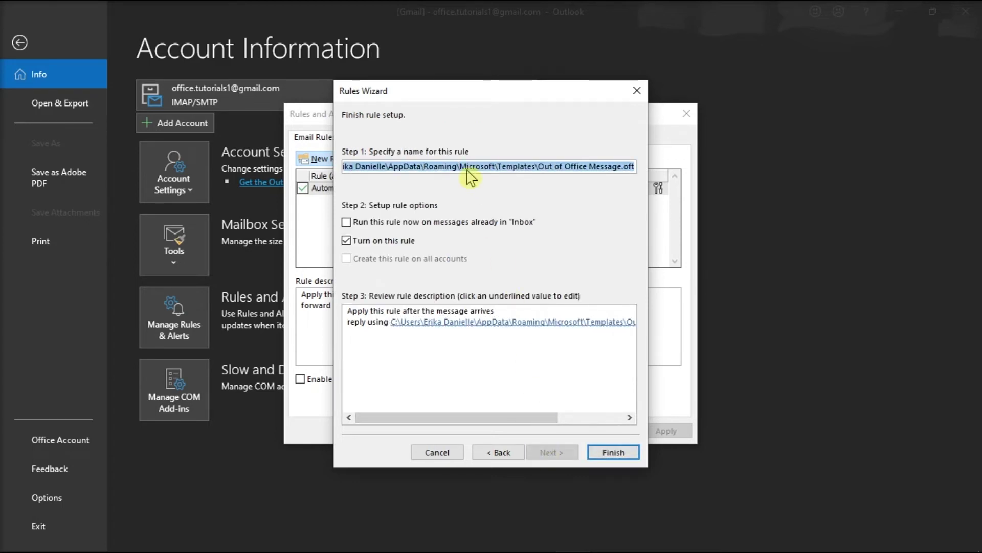
{"action": "type", "text": "Out of Office "}
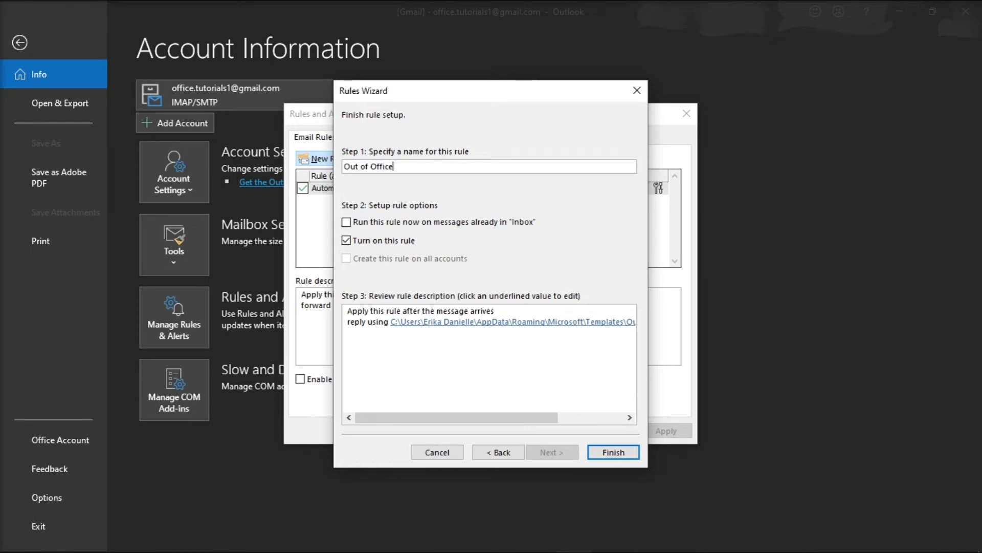
{"action": "type", "text": "Message"}
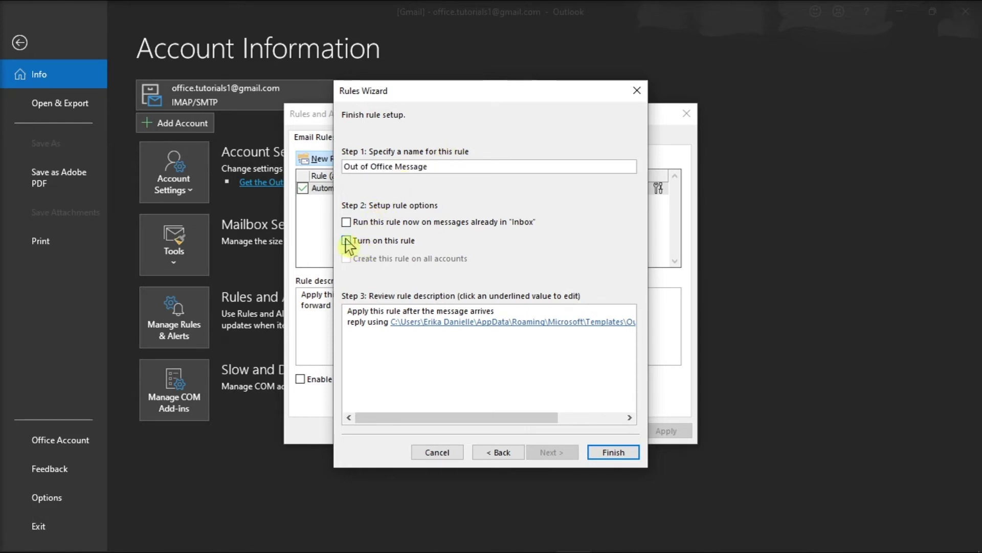
{"action": "left_click", "coordinate": [512, 335]}
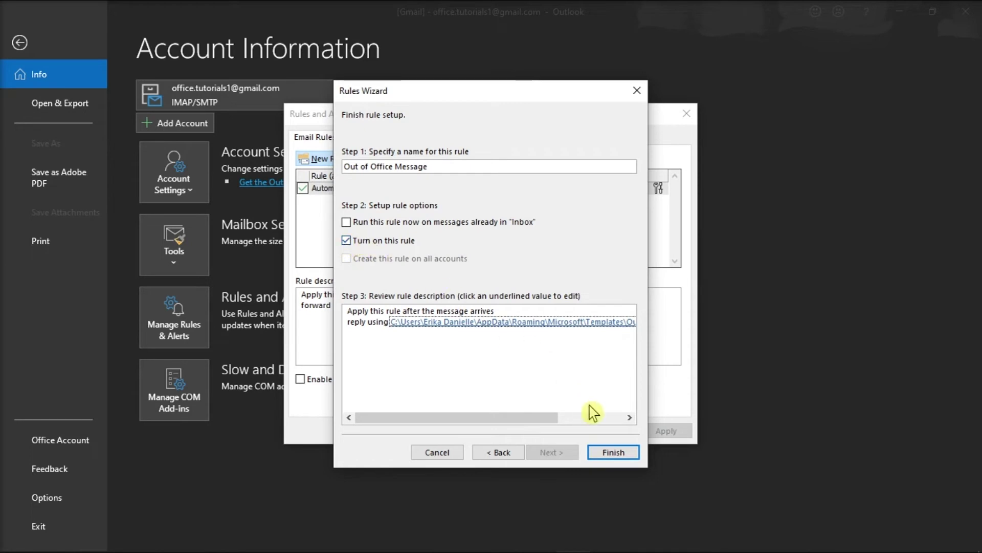
{"action": "left_click", "coordinate": [614, 454]}
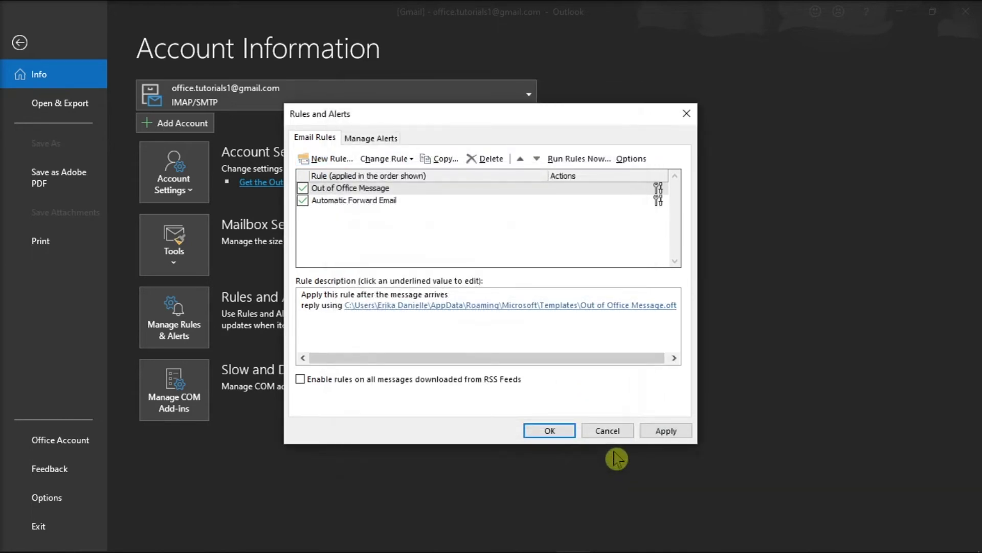
{"action": "left_click", "coordinate": [367, 190]}
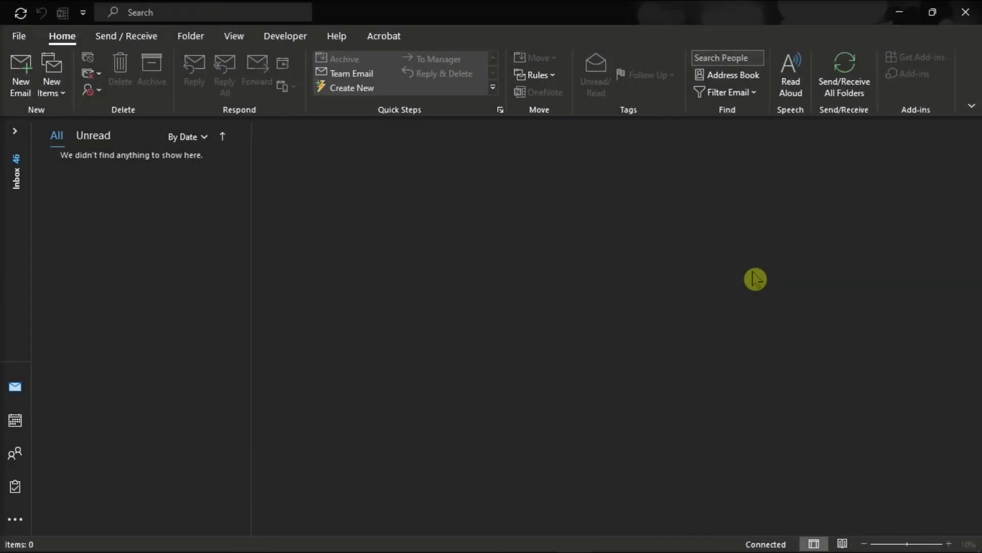
- In Outlook on the web, go to Settings > Mail > Automatic replies
{"action": "left_click", "coordinate": [609, 542]}
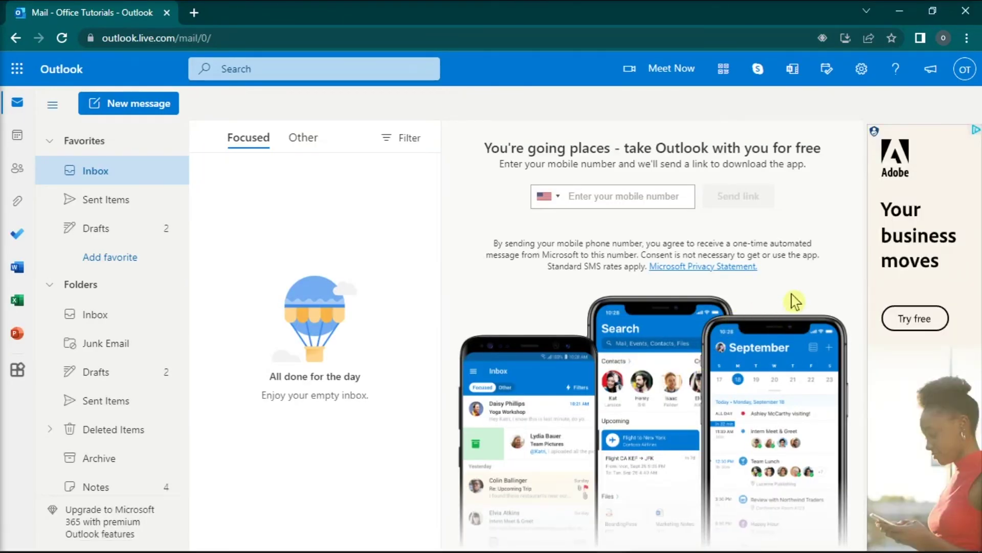
{"action": "left_click", "coordinate": [864, 70]}
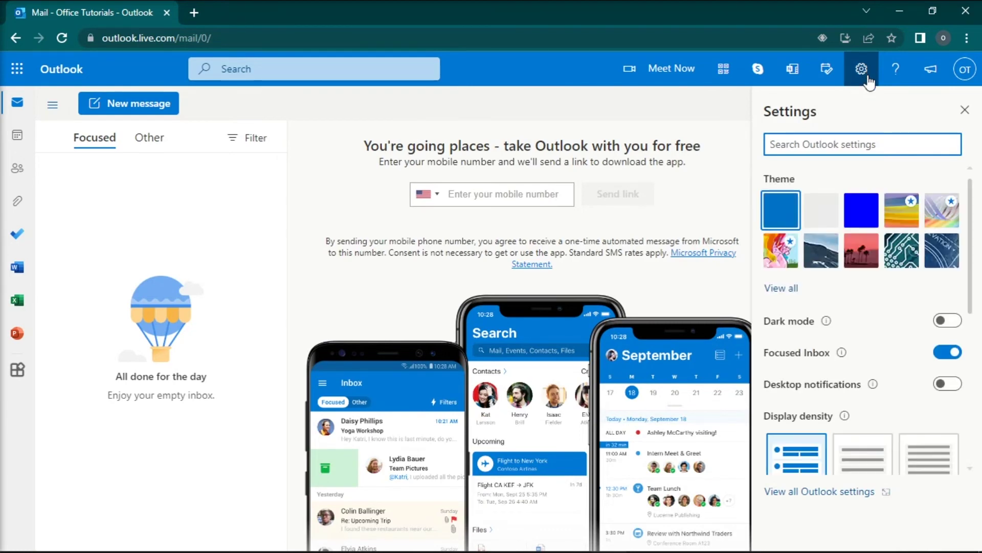
{"action": "left_click", "coordinate": [809, 499]}
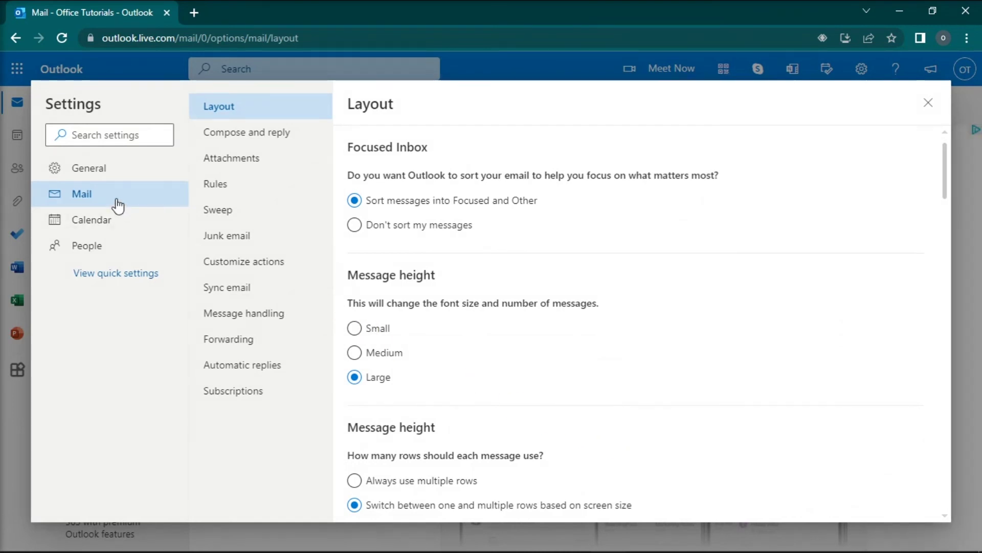
{"action": "left_click", "coordinate": [272, 366]}
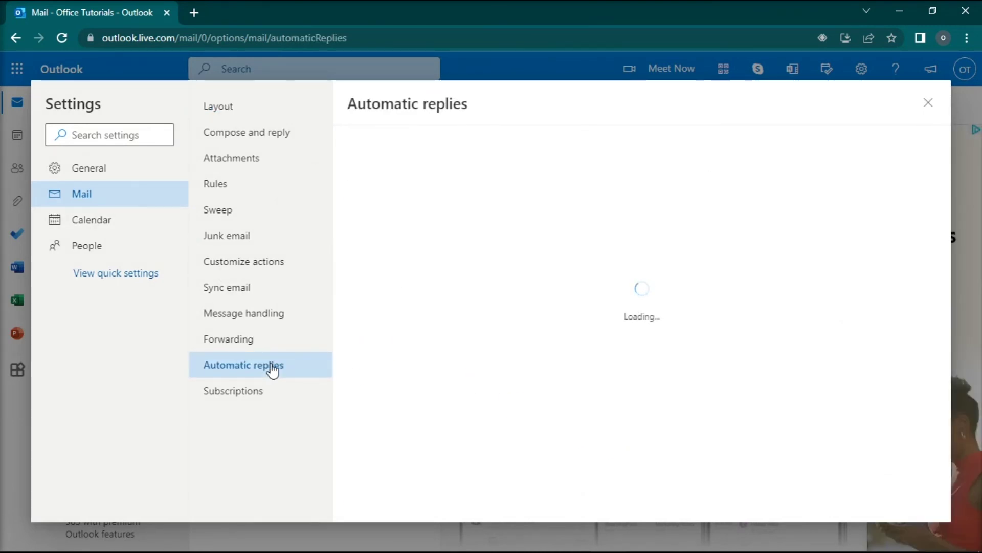
- Turn on automatic replies for 8/14/2022–8/15/2022 with the pasted out-of-office message, and save
{"action": "left_click", "coordinate": [364, 182]}
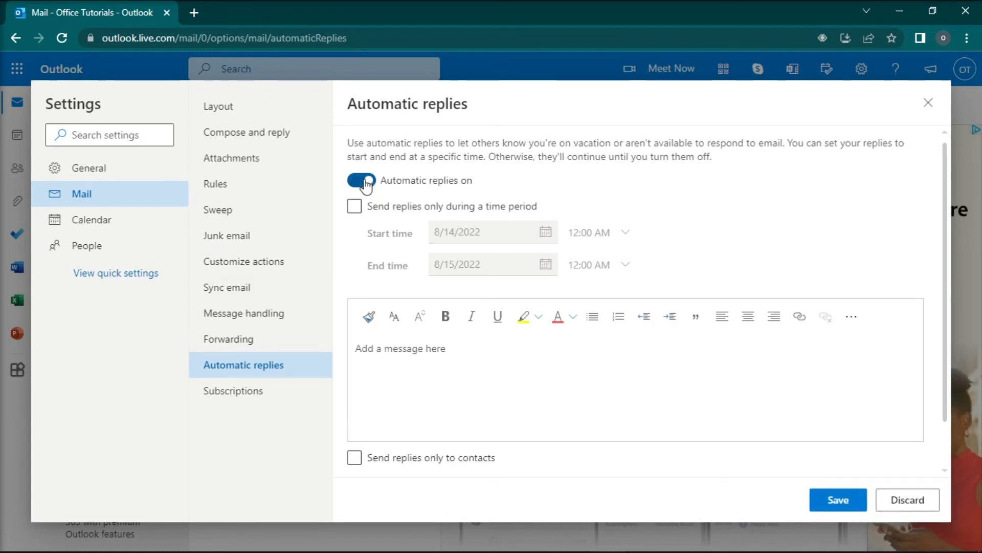
{"action": "left_click", "coordinate": [430, 209]}
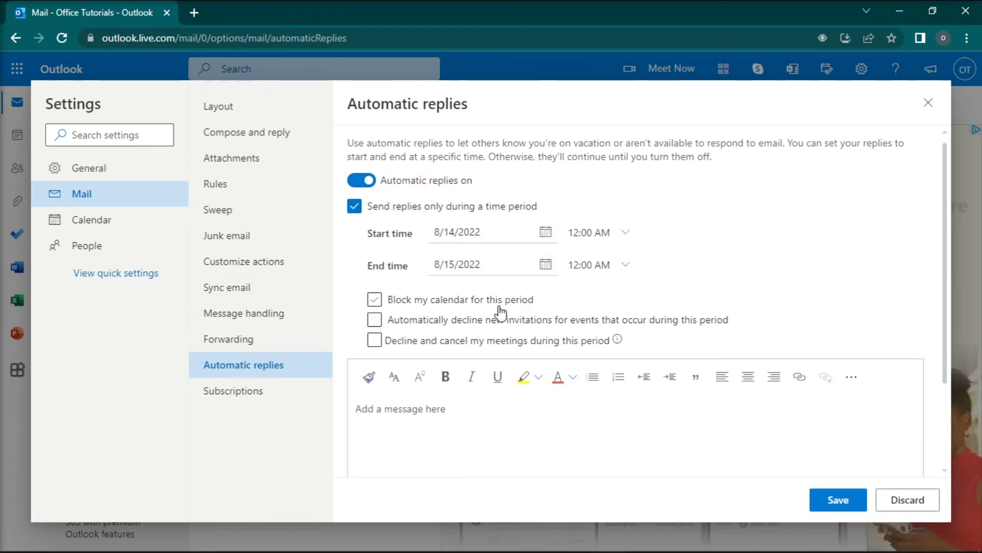
{"action": "scroll", "coordinate": [519, 301], "scroll_direction": "down", "scroll_amount": 2}
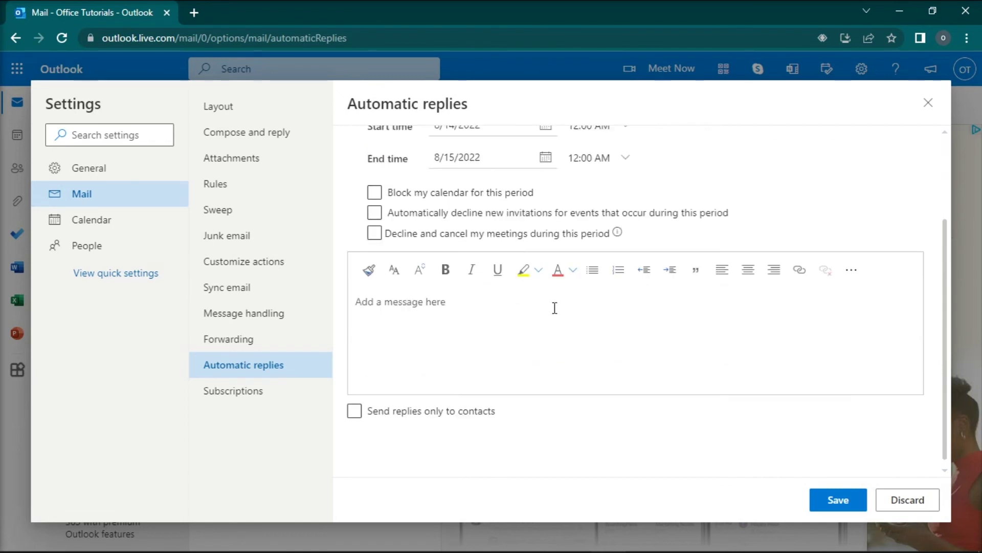
{"action": "key", "text": "ctrl+v"}
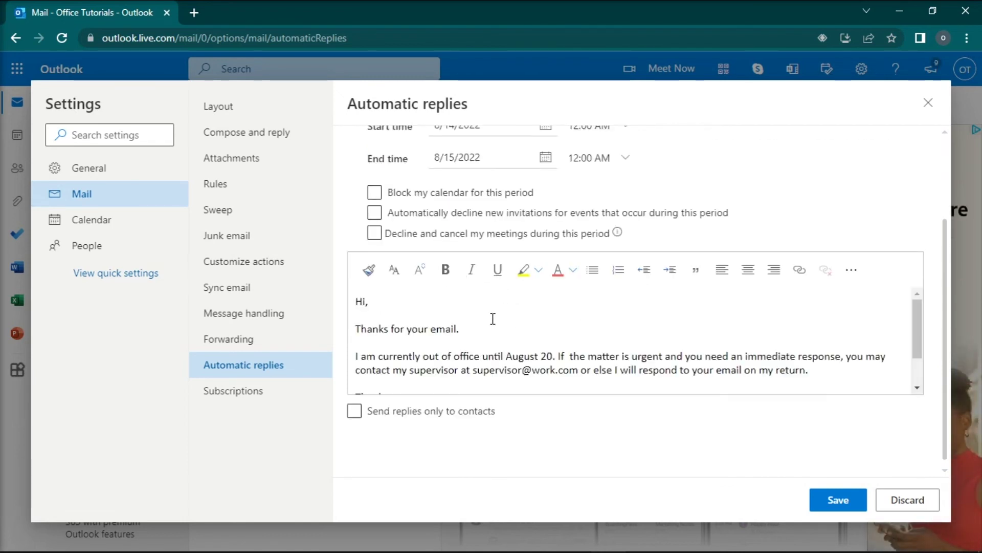
{"action": "scroll", "coordinate": [493, 318], "scroll_direction": "down", "scroll_amount": 1}
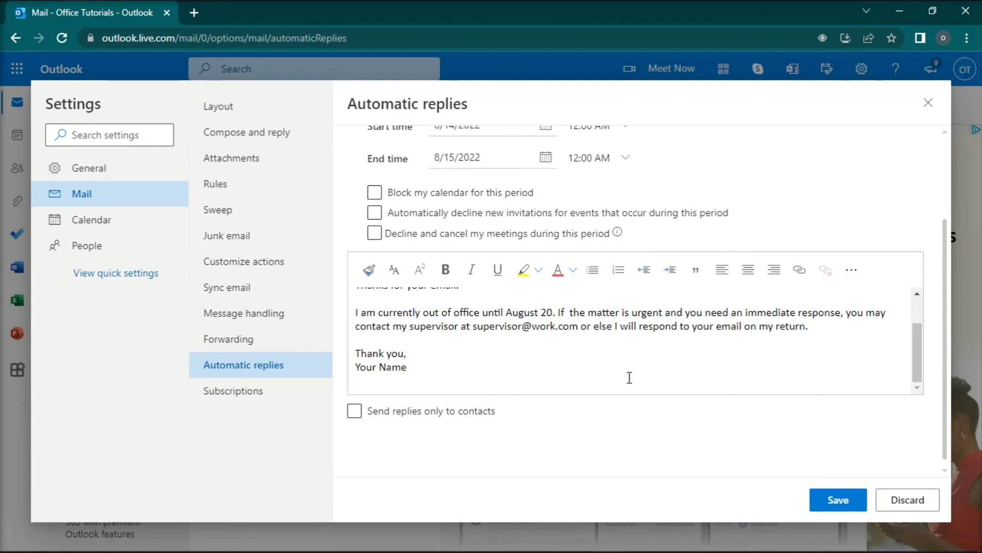
{"action": "left_click", "coordinate": [835, 498]}
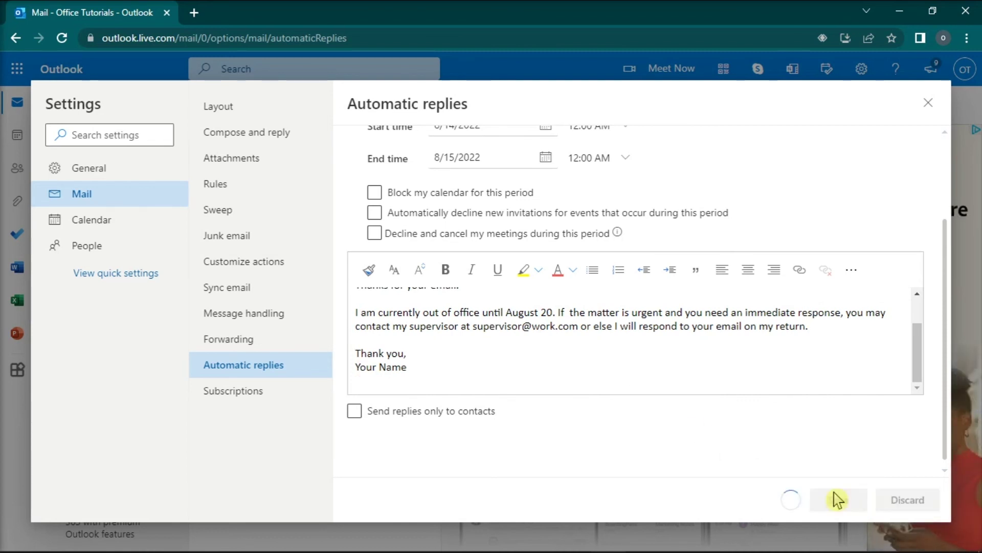